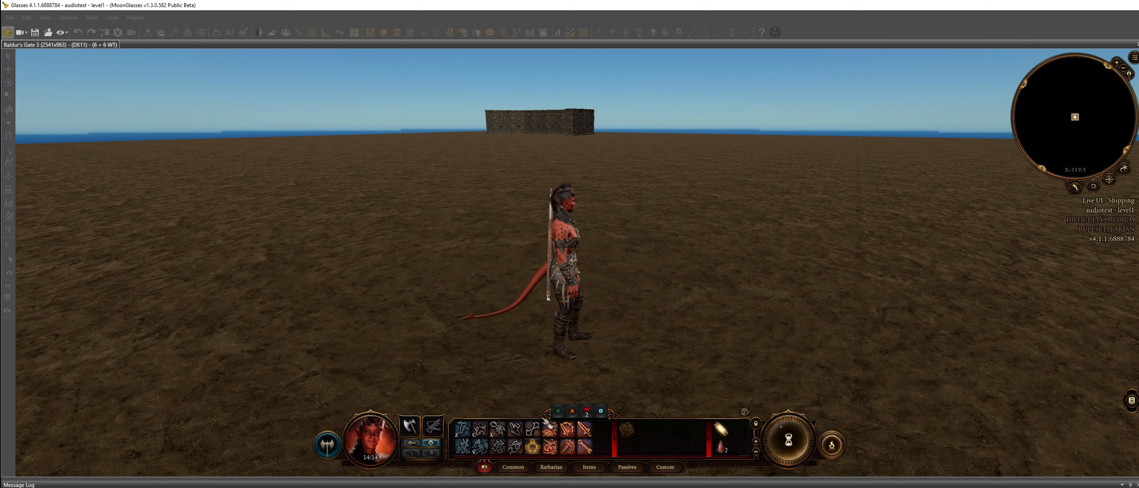
In game mode, ready an ability from the character's hotbar, cancel it and walk the character around the level
click(540, 449)
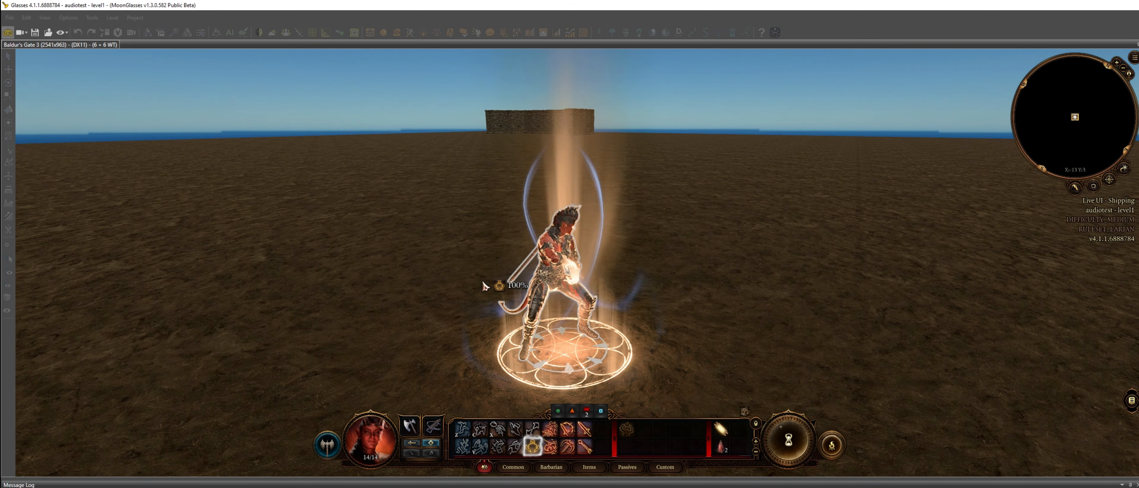
right_click(483, 281)
click(513, 314)
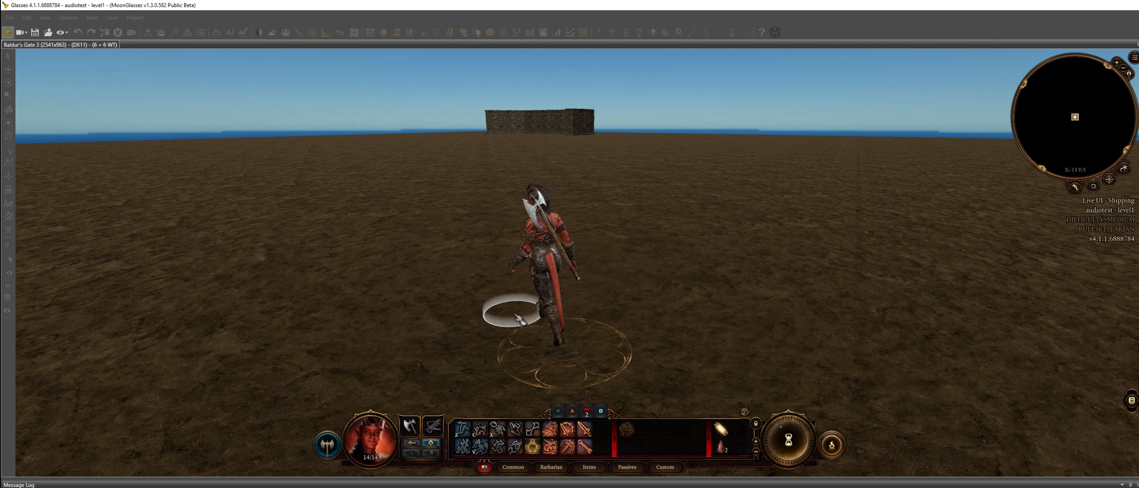
click(580, 294)
click(636, 328)
click(579, 352)
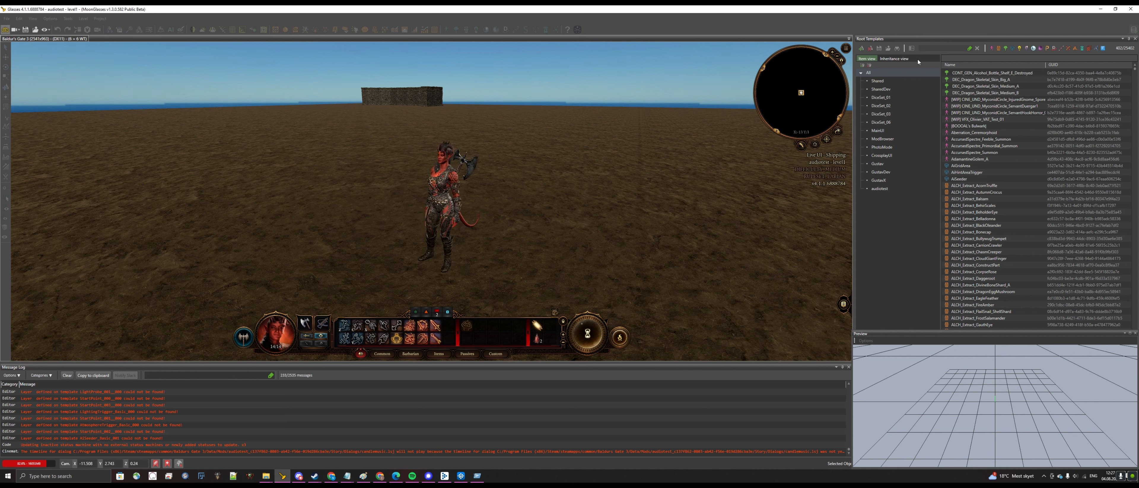
Back in edit mode, filter the root templates to triggers and place a MusicVolumeTrigger on the terrain beside the character
key(ctrl+g)
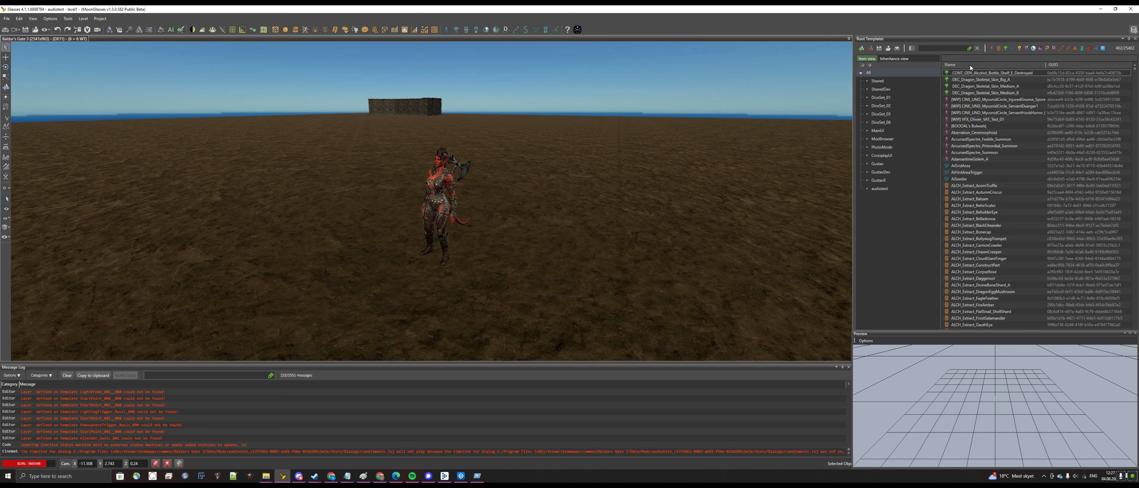
click(1013, 49)
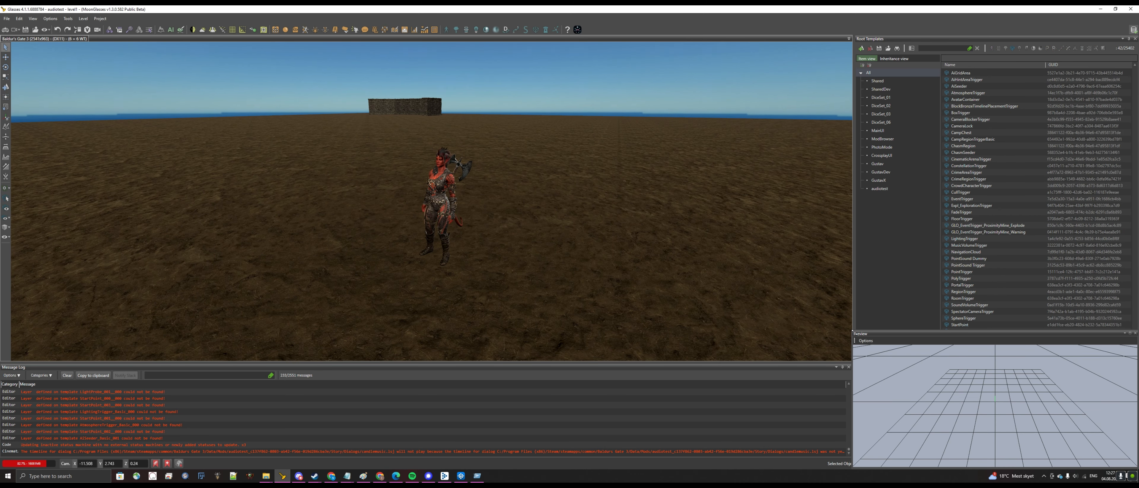
drag(854, 332, 976, 381)
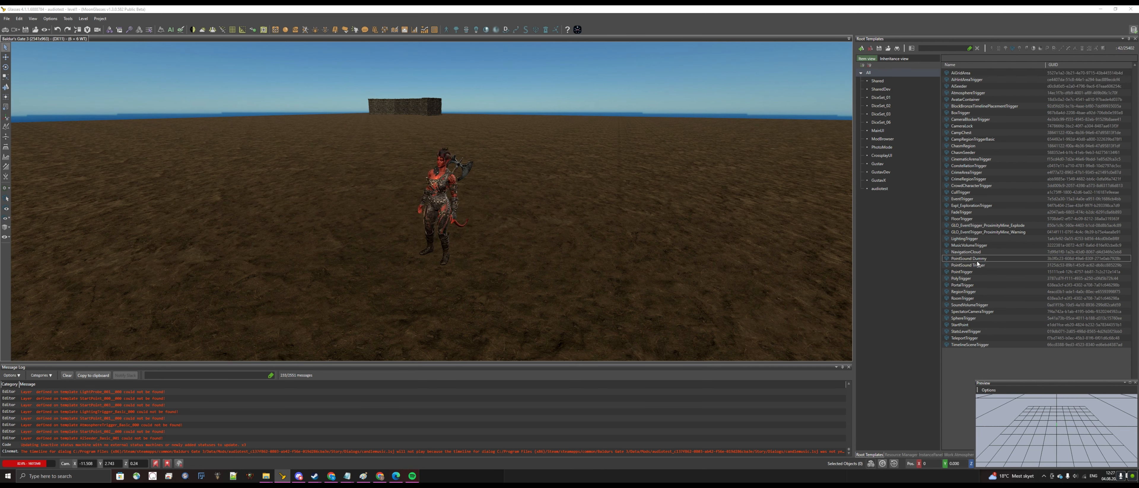
click(988, 246)
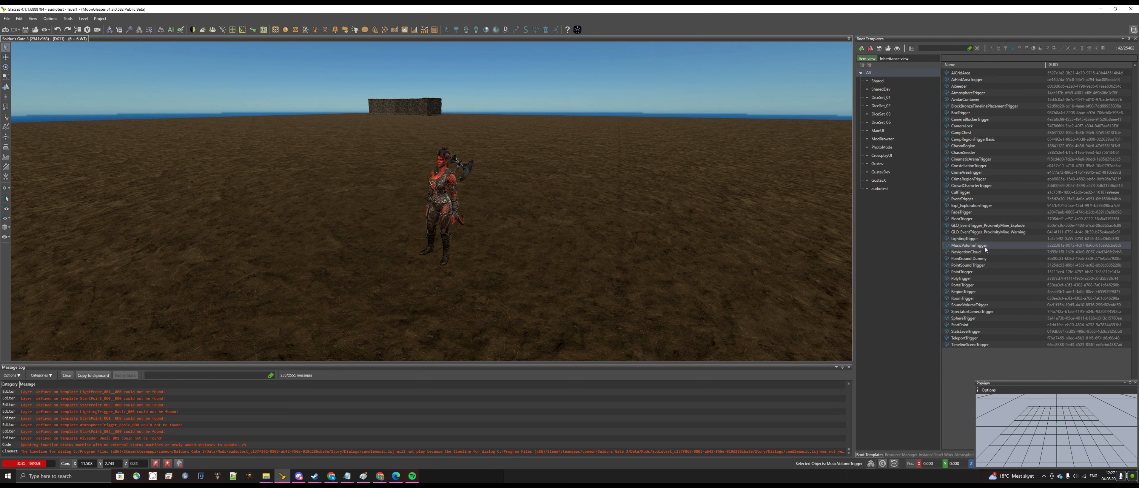
click(383, 220)
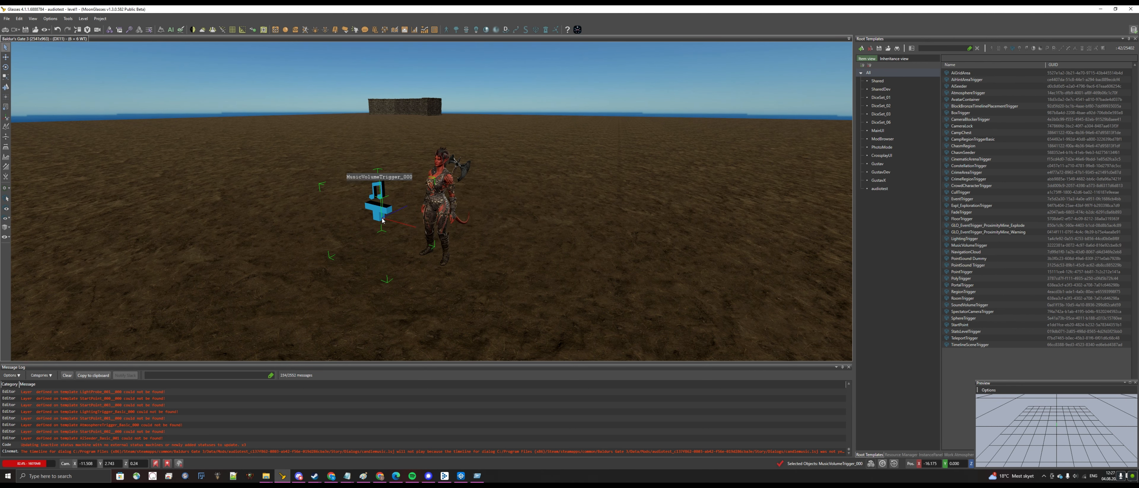
Move the preview window aside and display the properties of the placed MusicVolumeTrigger
drag(1033, 383, 854, 330)
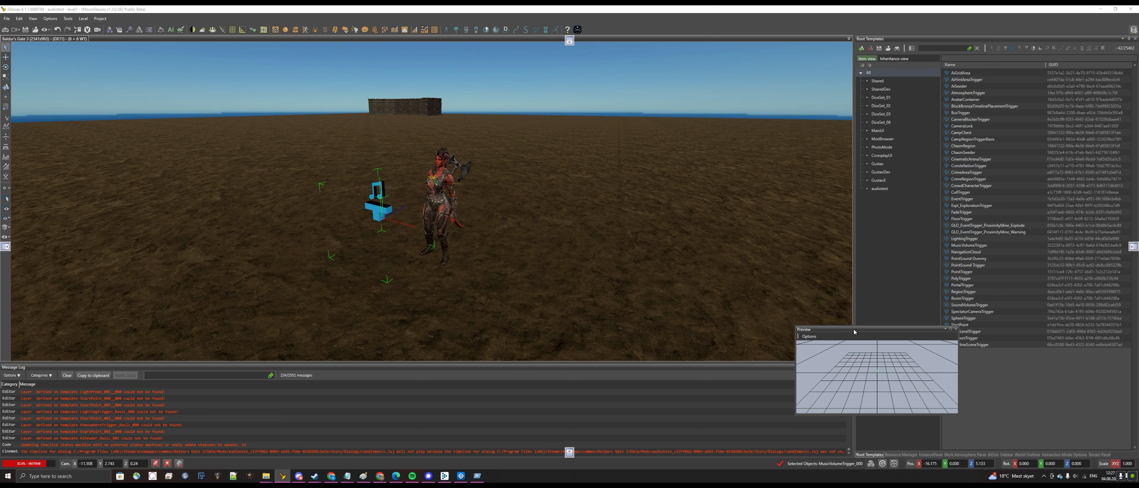
click(1007, 455)
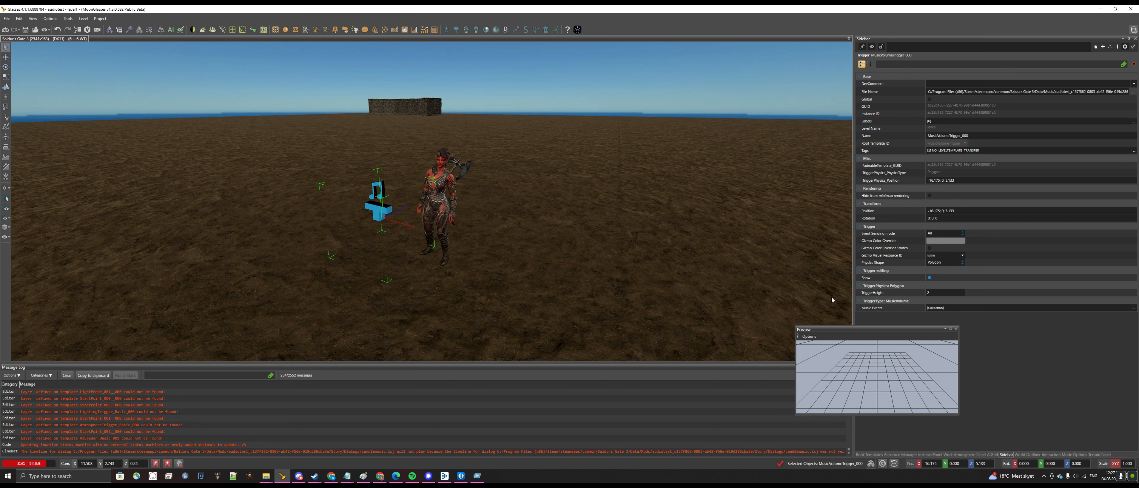
click(793, 289)
key(a)
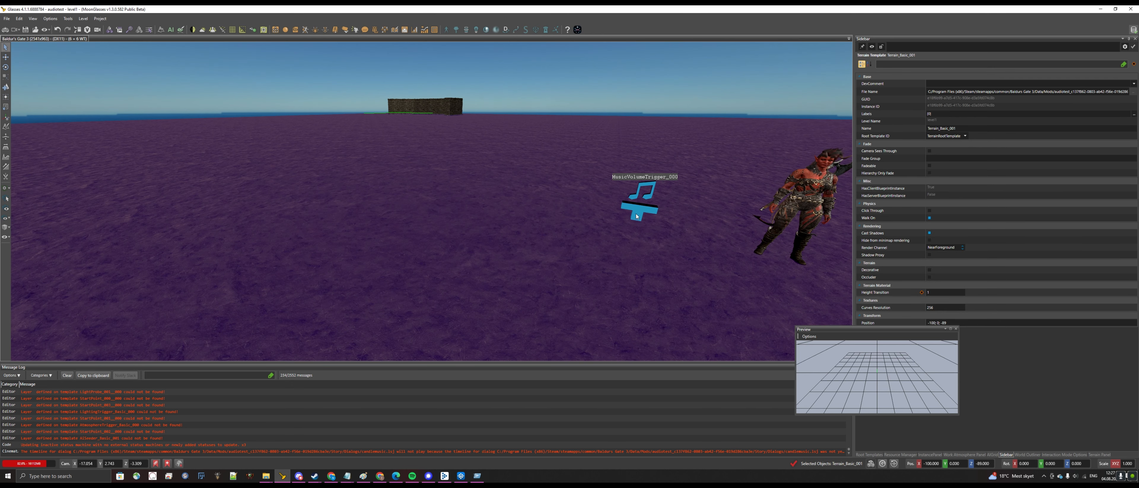
click(636, 216)
key(d)
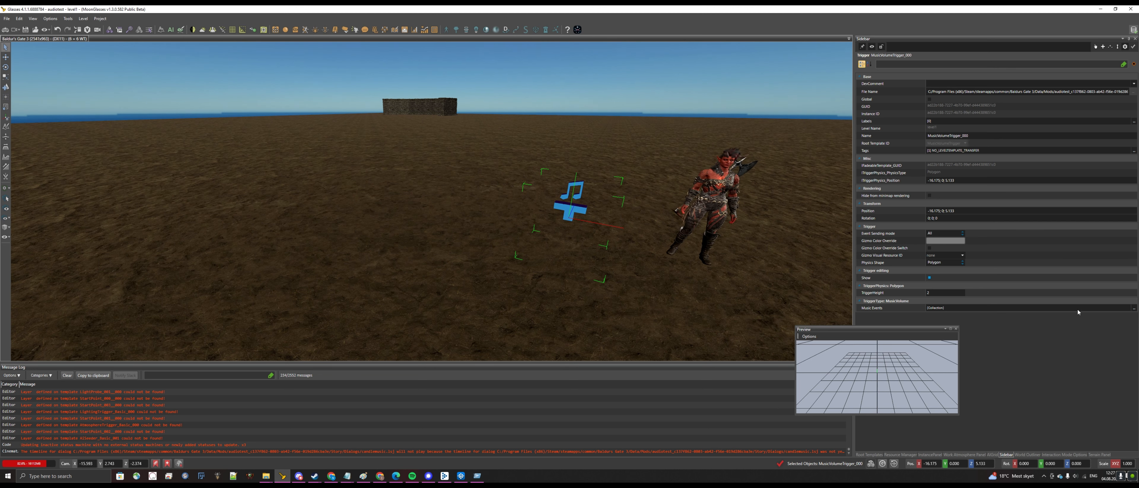
Examine the music resource and event trigger options in the trigger's Music Events collection, discarding any changes
click(1134, 308)
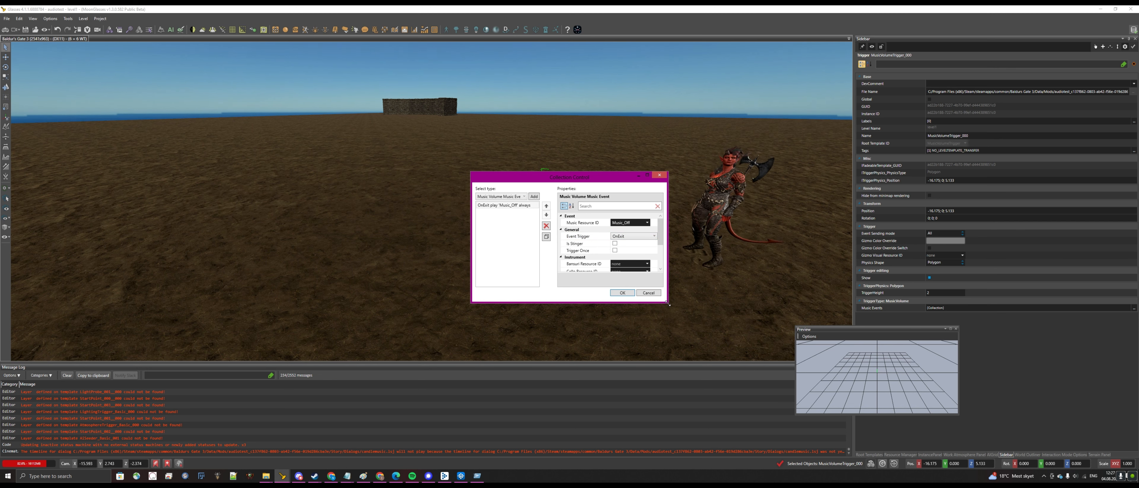
drag(669, 304, 739, 378)
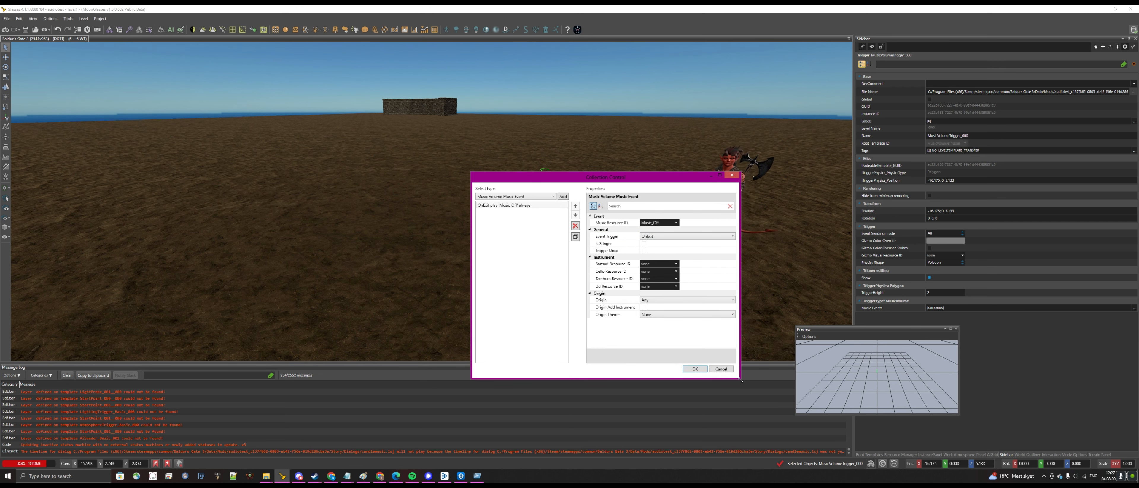
click(675, 222)
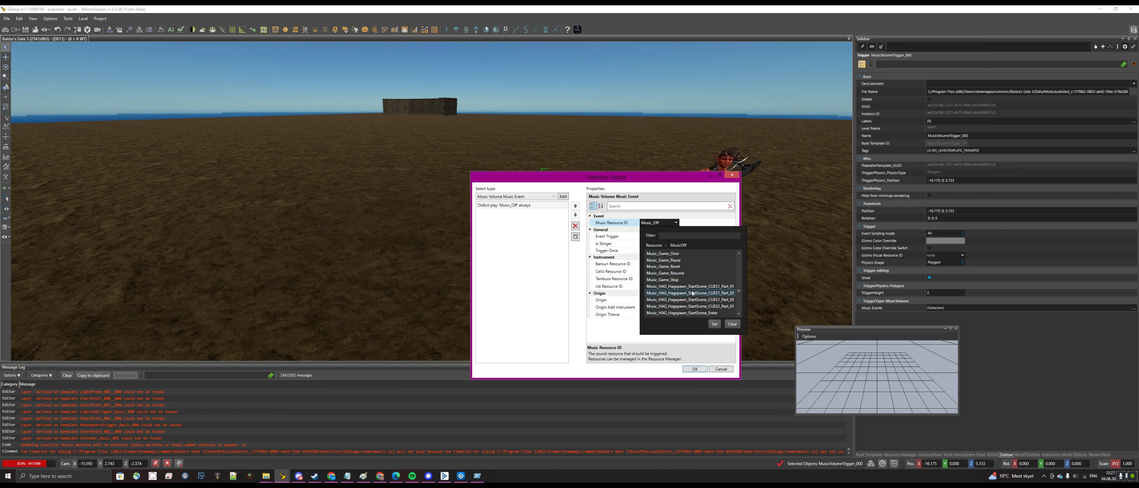
scroll(692, 293, up, 5)
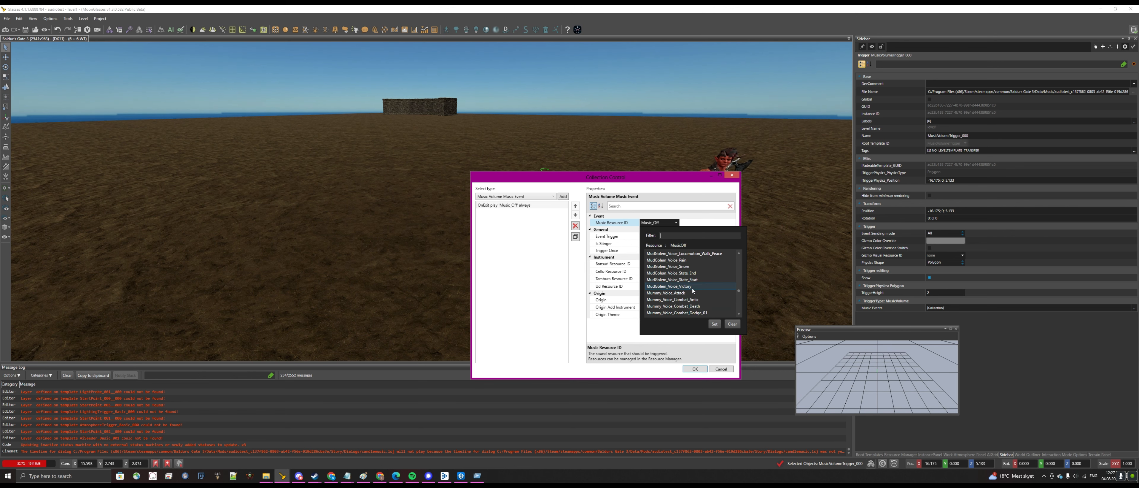
scroll(692, 290, up, 5)
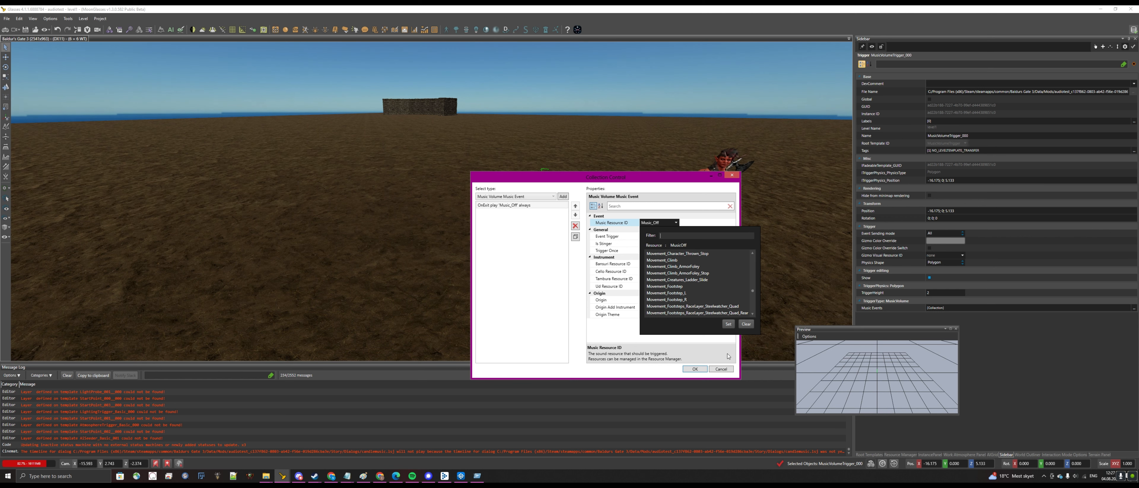
click(746, 324)
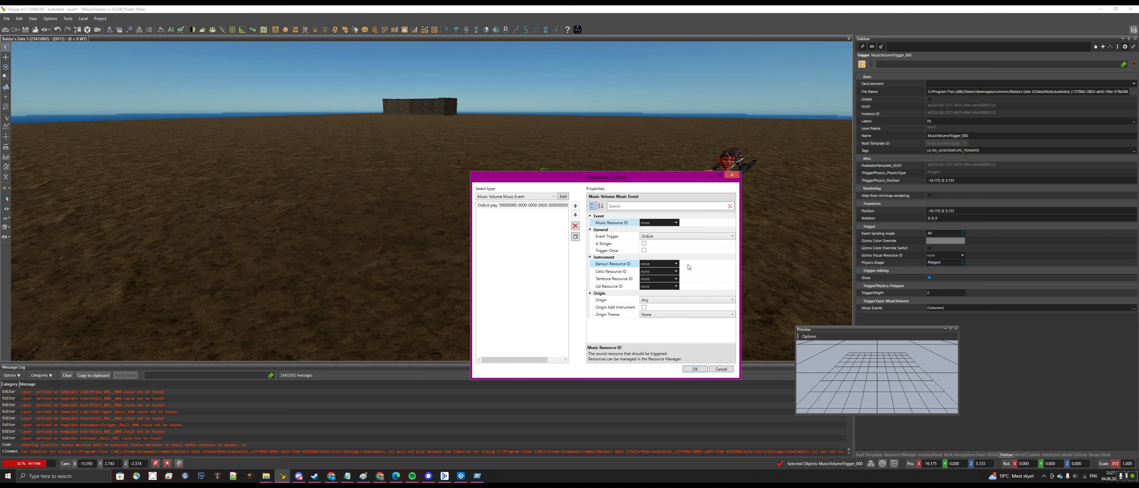
click(677, 237)
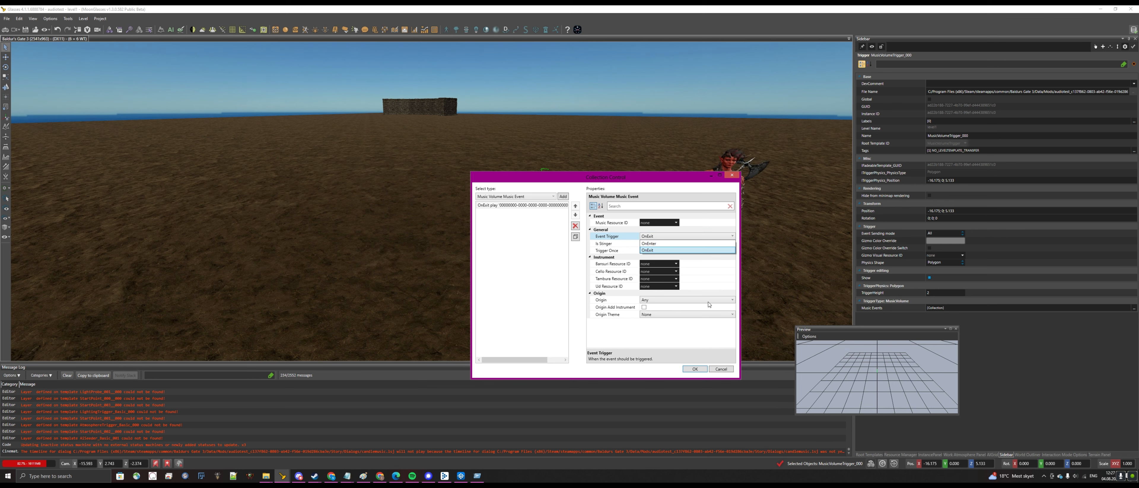
click(729, 370)
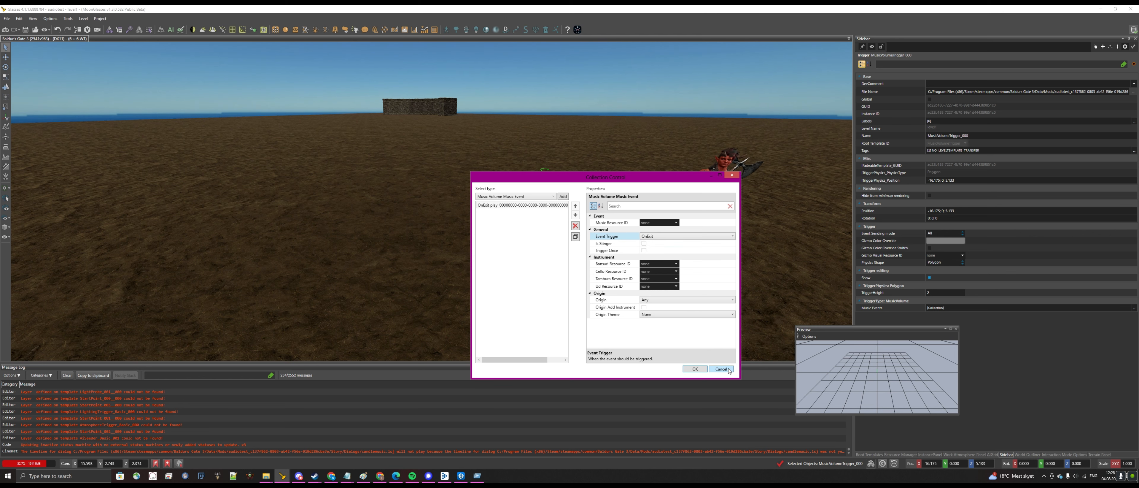
click(720, 369)
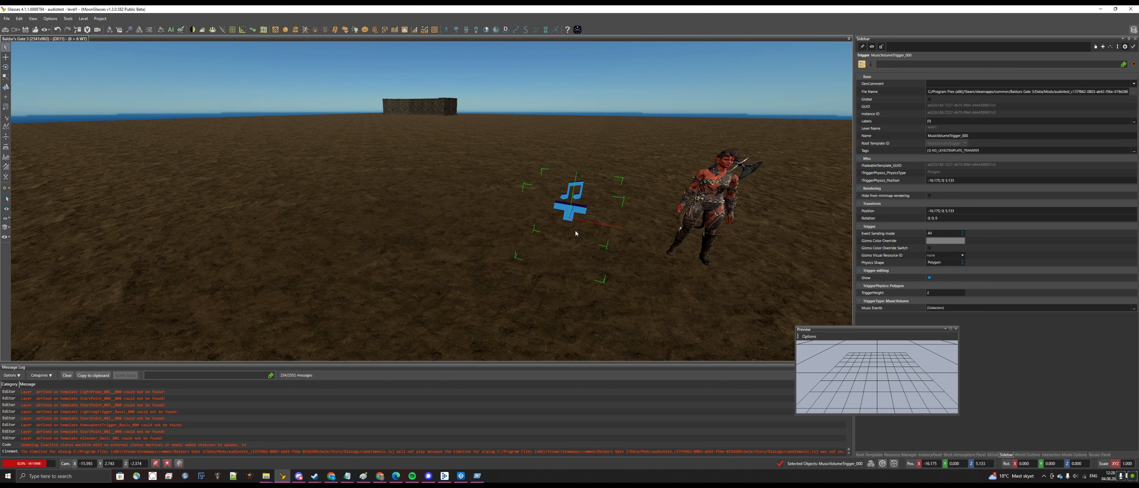
Delete the MusicVolumeTrigger from the level
key(alt+F9)
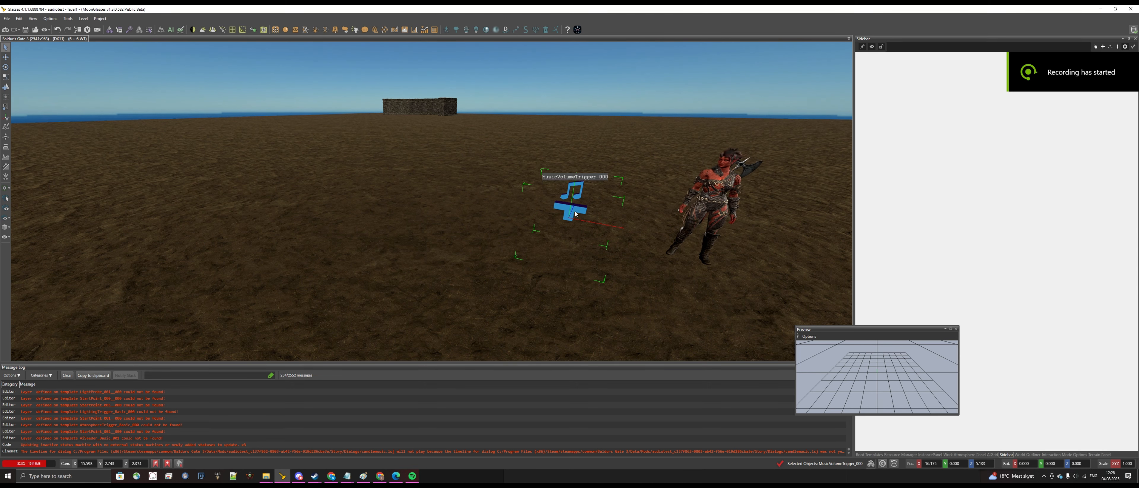
key(Delete)
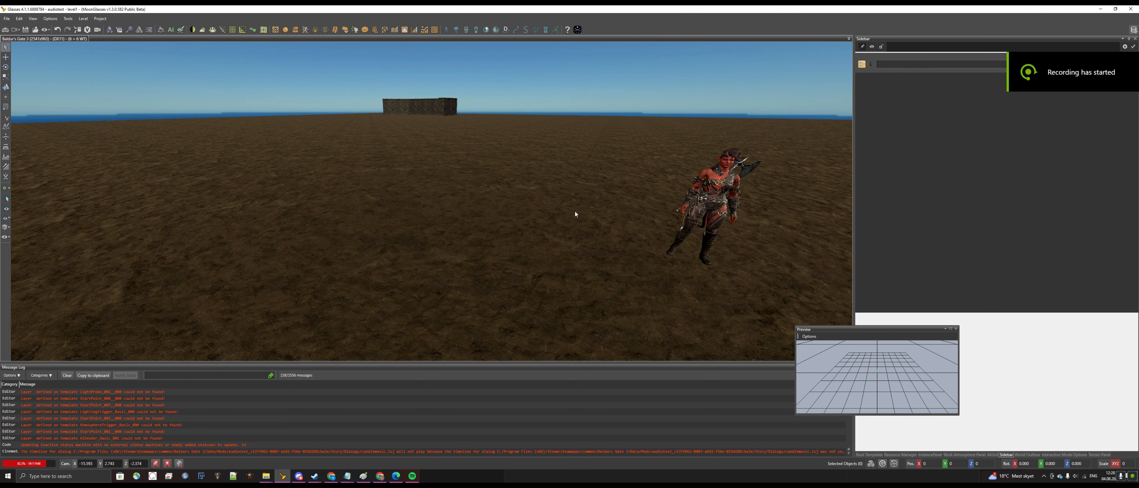
click(574, 211)
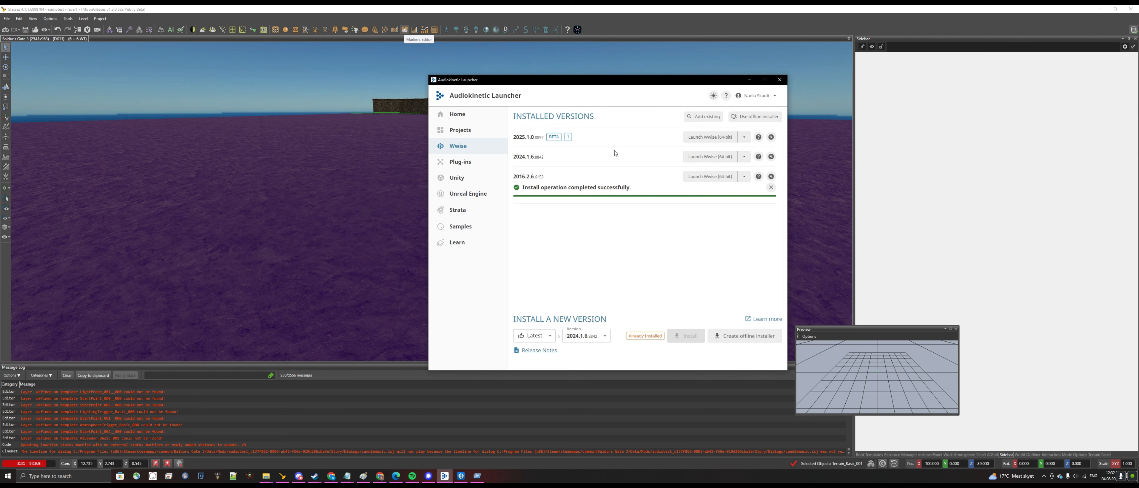
From the Audiokinetic Launcher's installed versions, launch Wwise 2016.2.6 (64-bit)
drag(513, 157, 536, 157)
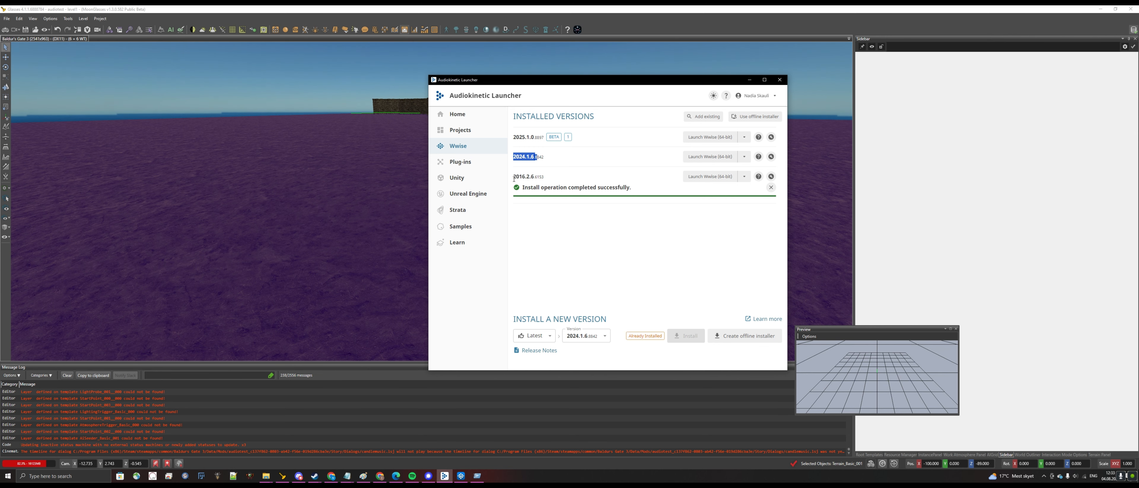
drag(513, 179, 535, 182)
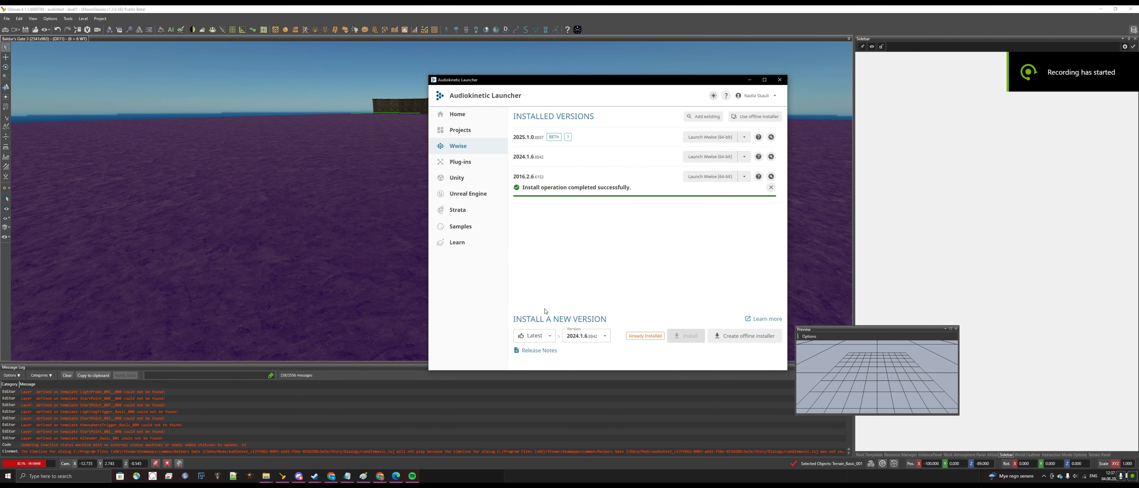
click(730, 179)
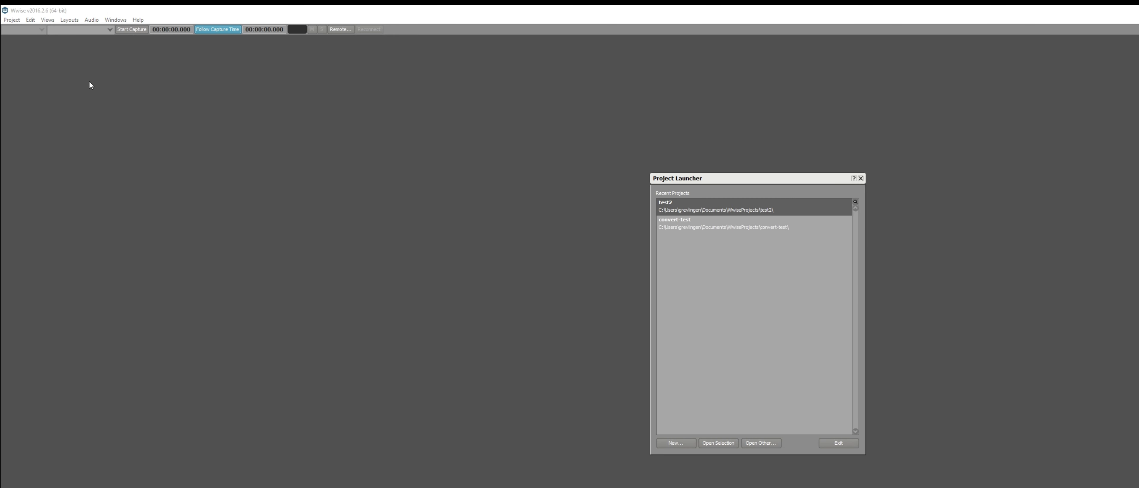
Create a new Wwise project named test3 for the Windows platform and dismiss the license notice
click(695, 443)
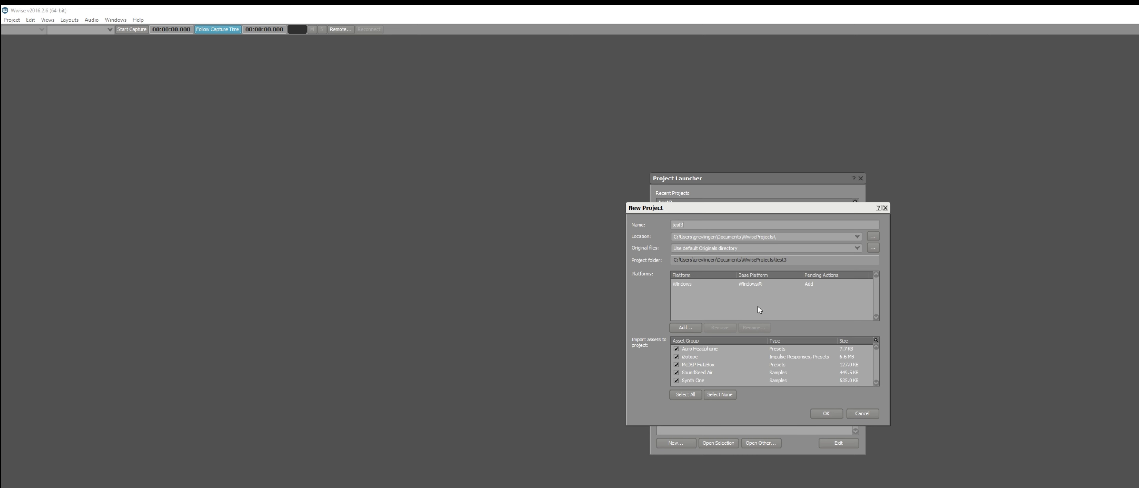
click(834, 415)
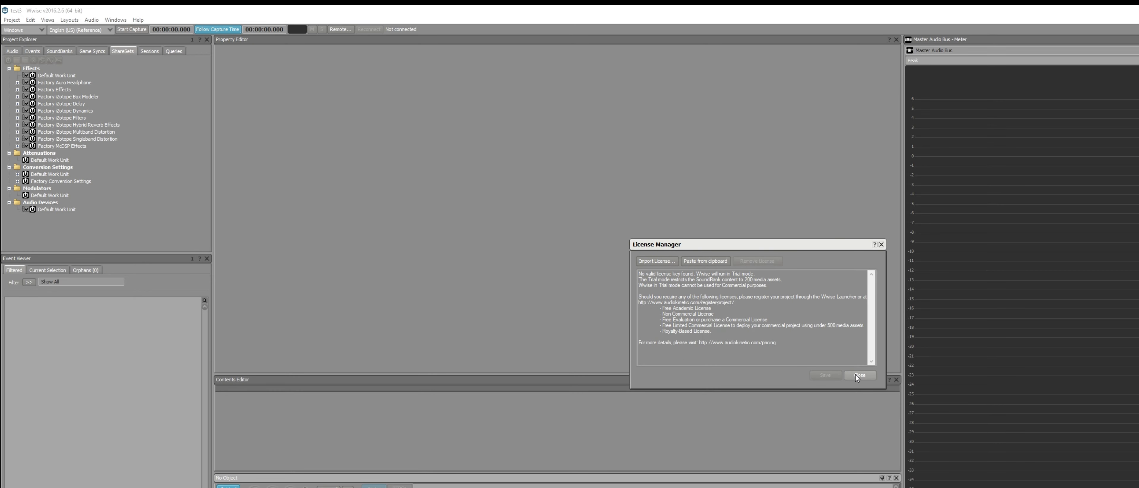
click(857, 374)
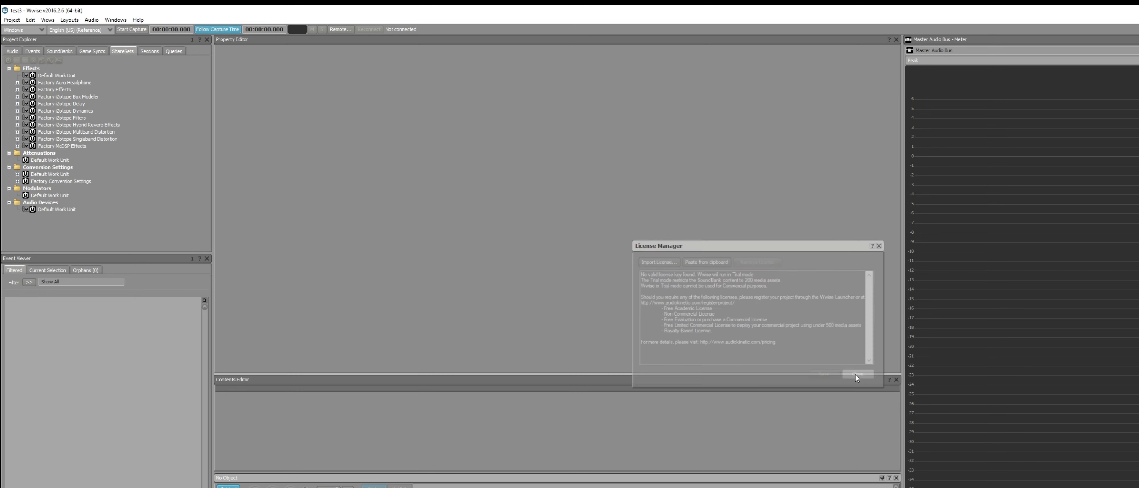
click(11, 20)
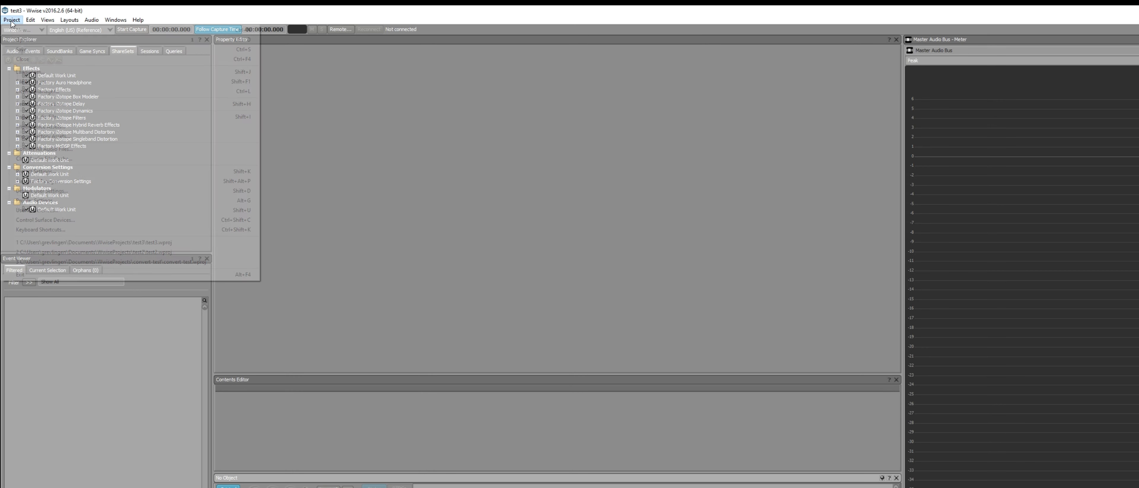
click(11, 20)
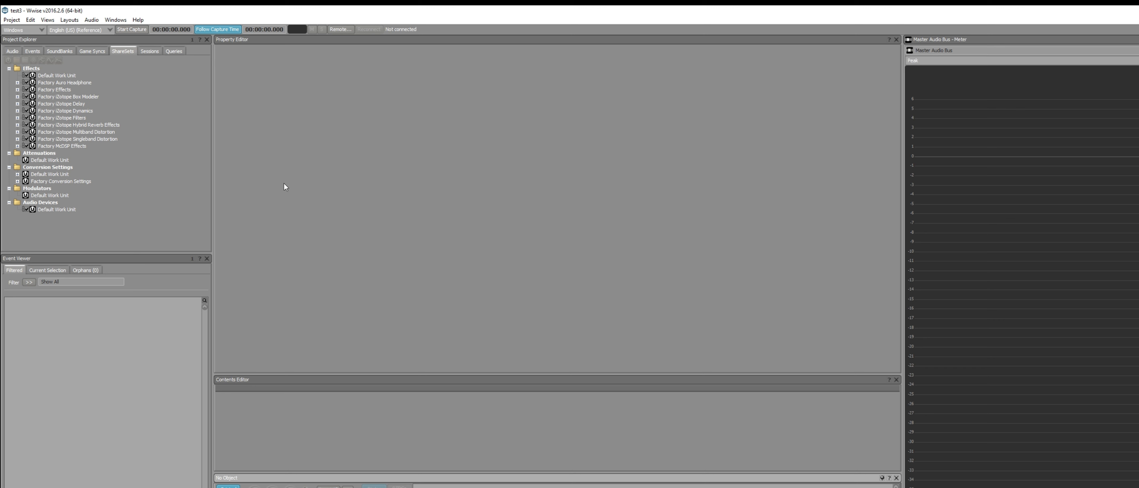
click(90, 21)
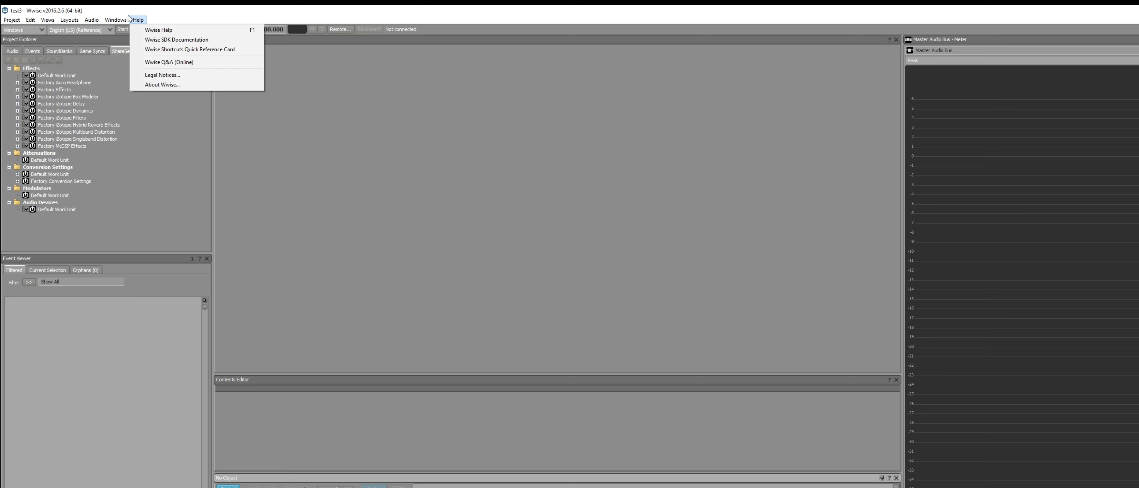
click(64, 20)
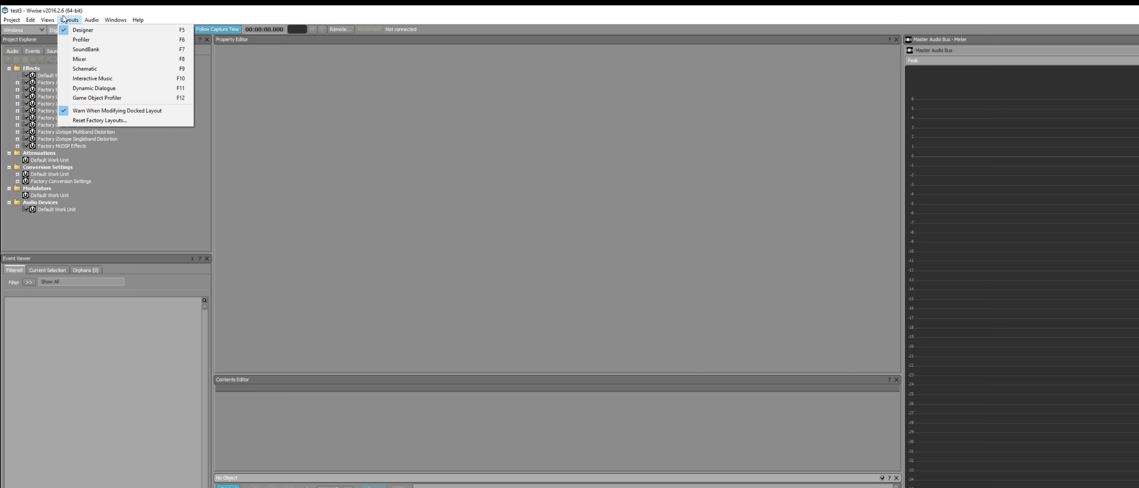
mouse_move(40, 23)
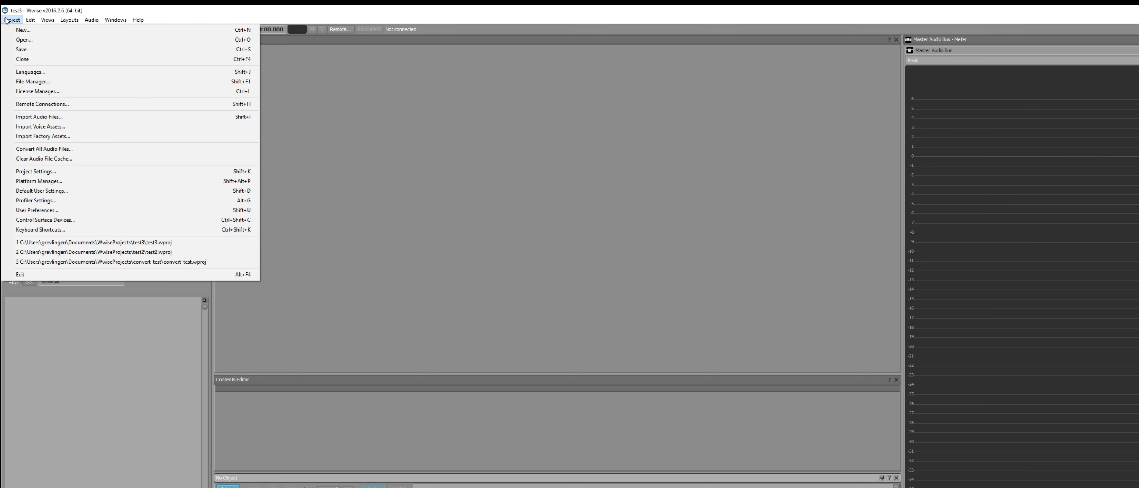
Open the Audio File Importer and add Baldur_s_Gate_3_OST_Dark_Corners - Copy.wav from the H:\BG3 LOOT\AUDIO folder
click(57, 121)
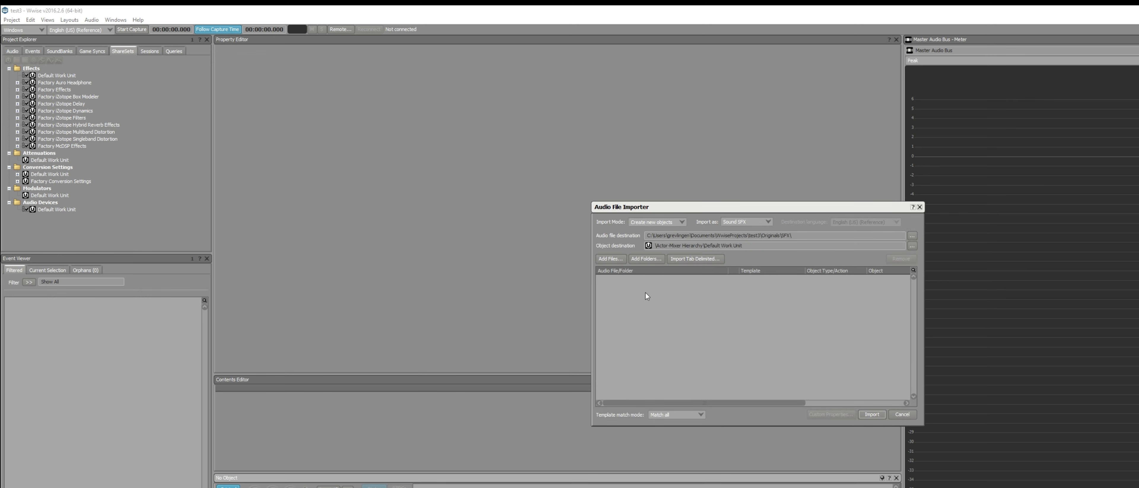
click(610, 258)
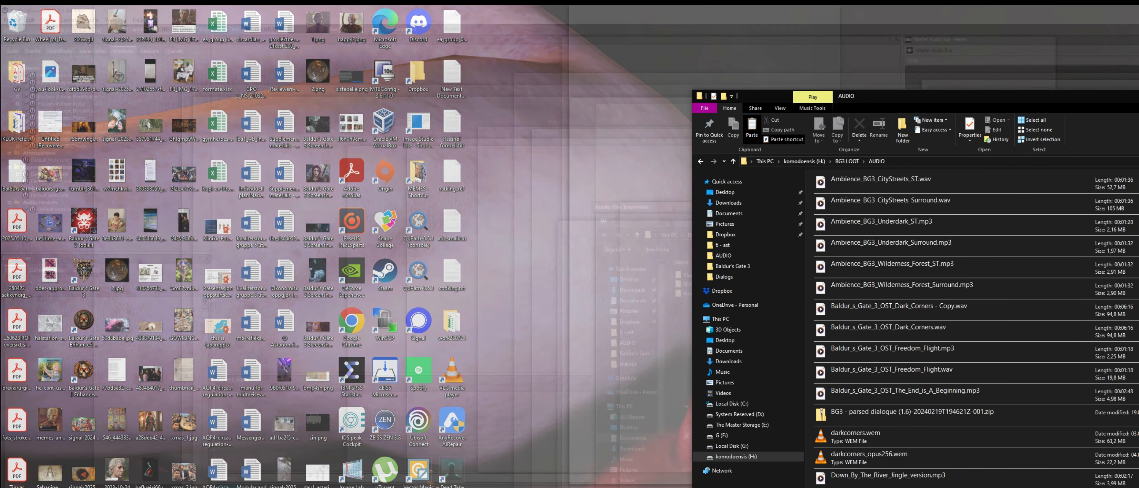
key(alt+Tab)
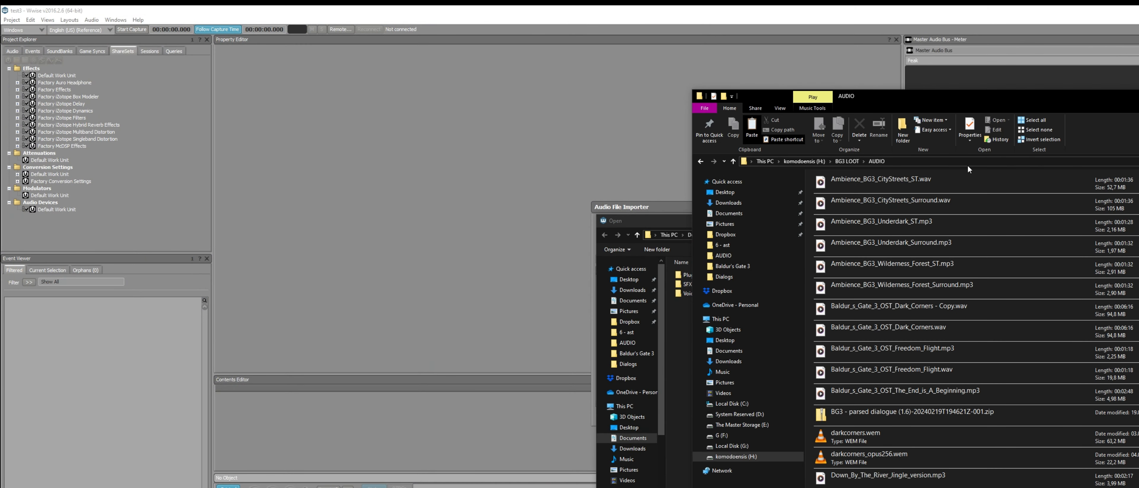
click(967, 164)
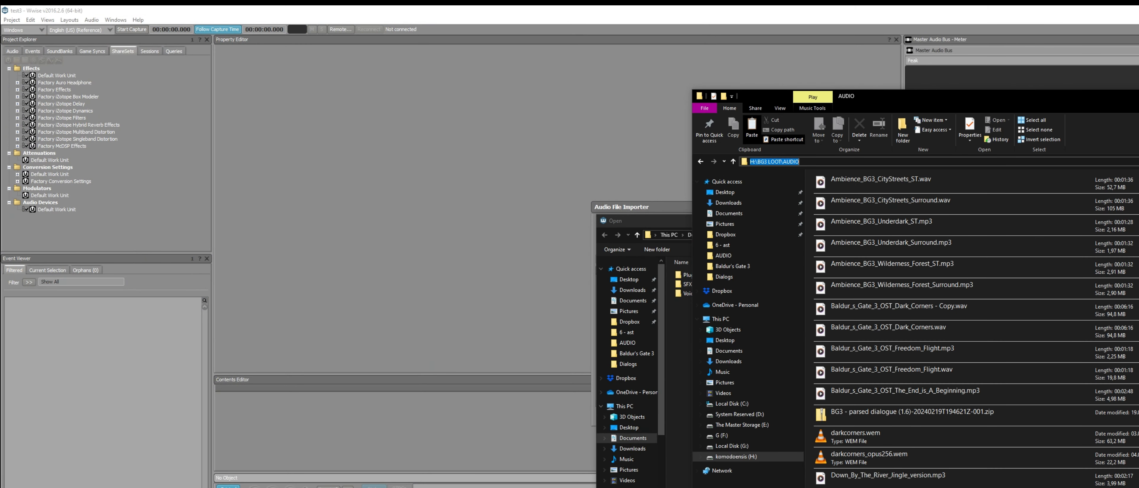
key(ctrl+c)
key(alt+Tab)
key(Return)
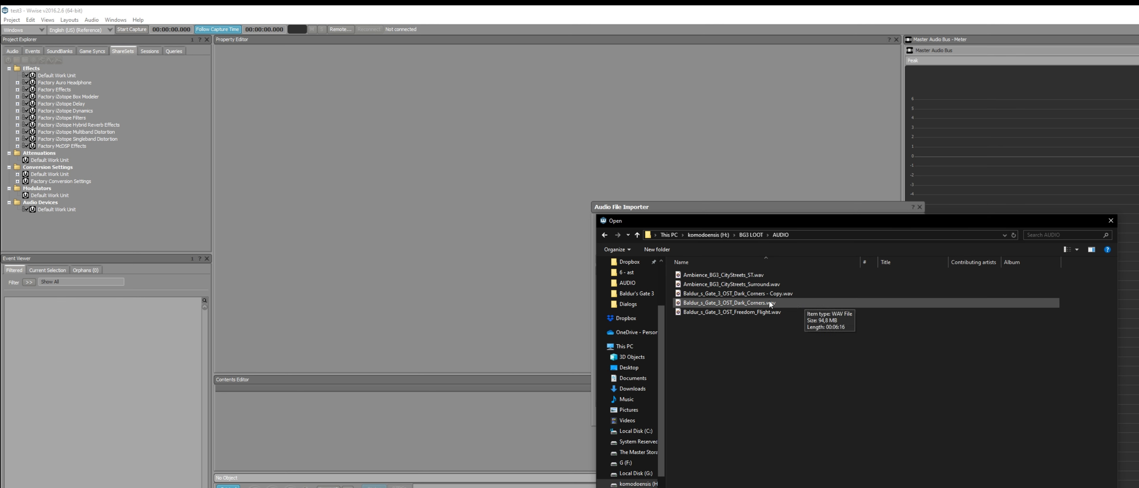
double_click(791, 293)
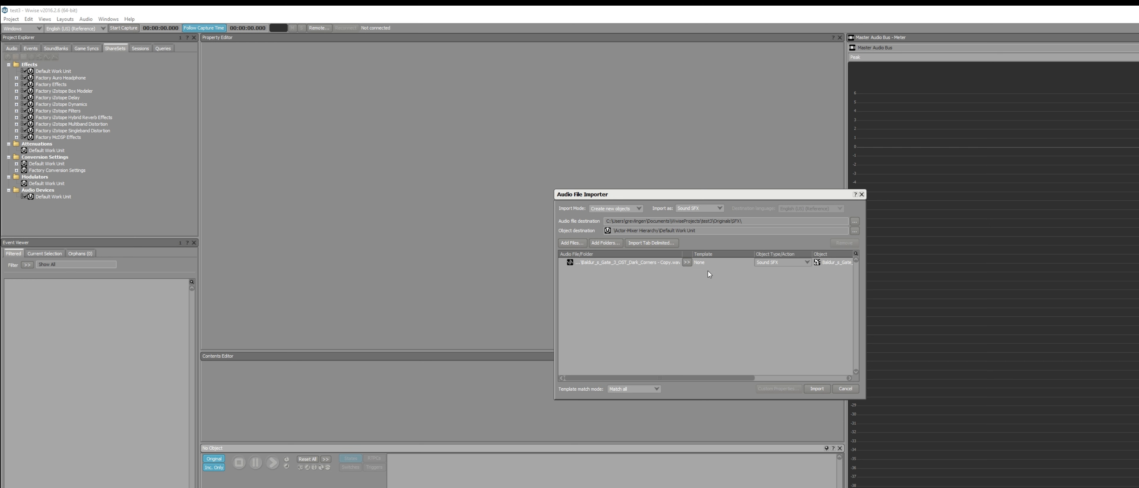
Check the object type options for the added WAV file, keeping Sound SFX, and review its remaining import columns
click(807, 264)
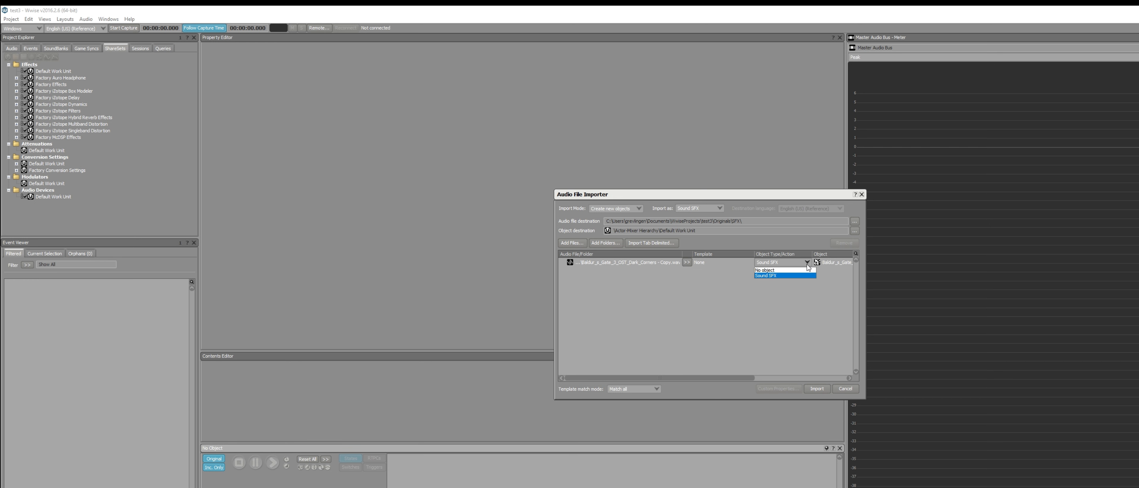
click(806, 264)
drag(748, 378, 682, 371)
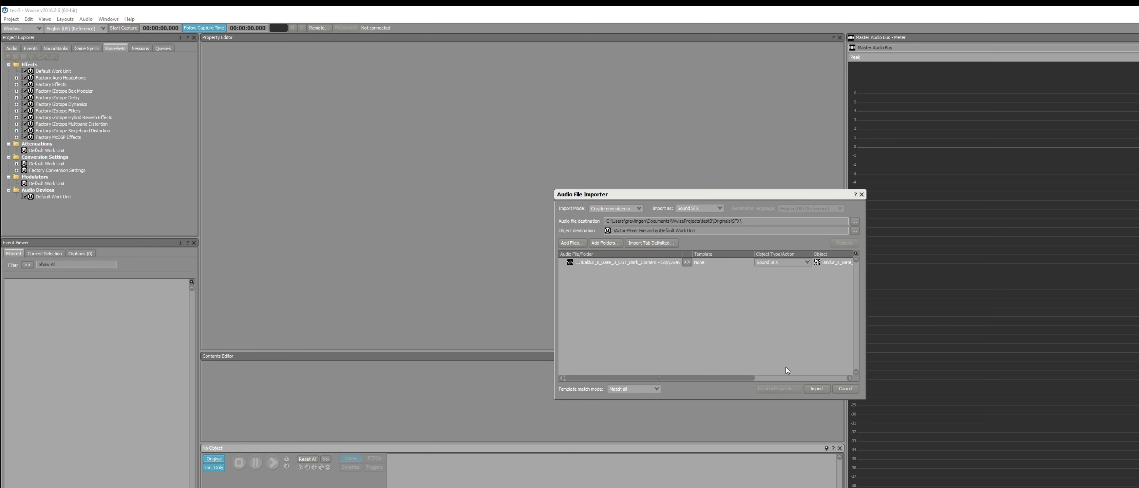